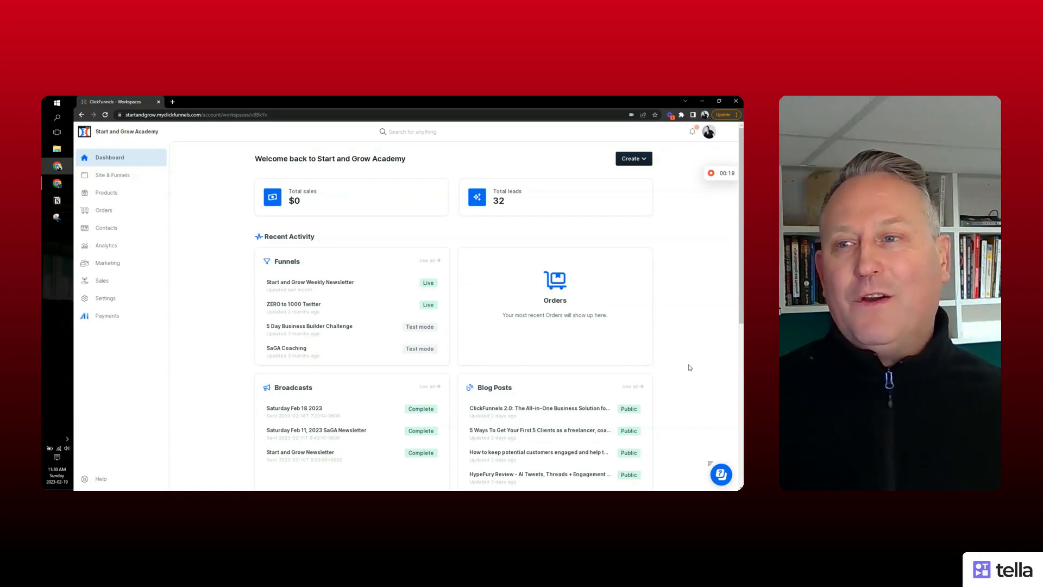
Step: Check the workspace's DKIM keys in the marketing area for a domain with a verified DNS record
click(114, 265)
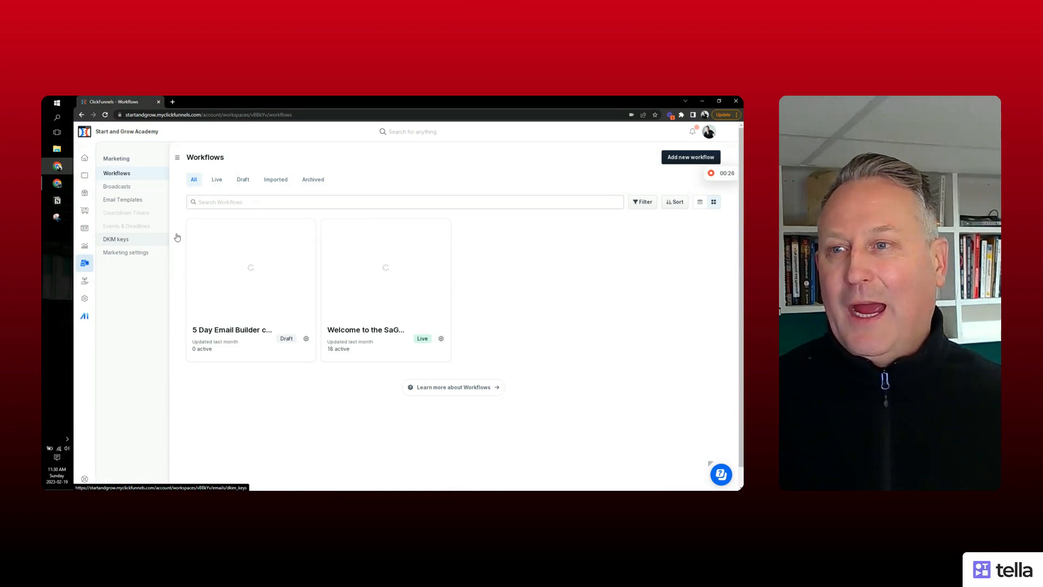
click(123, 241)
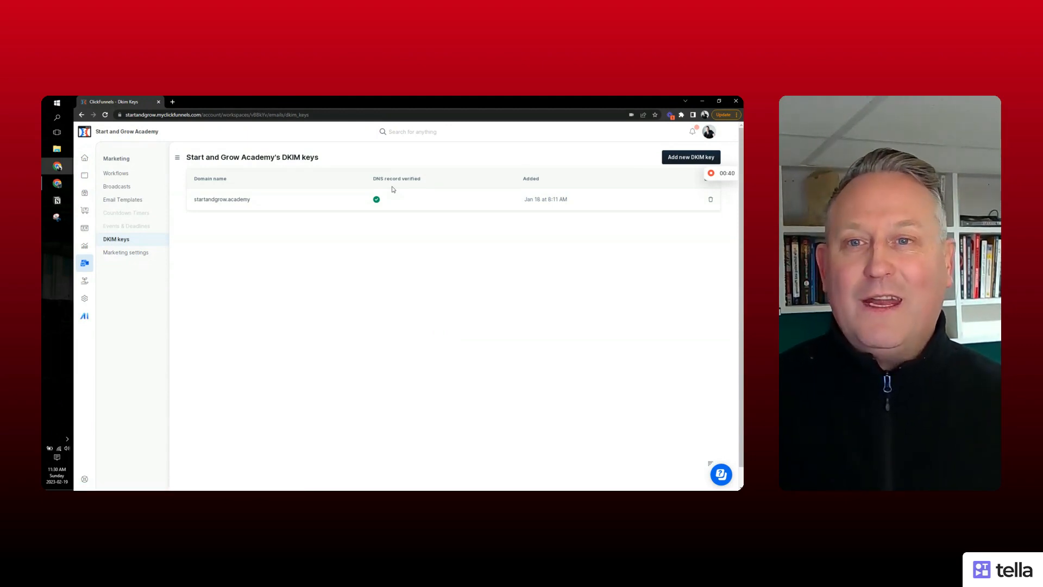
Step: Open the "Welcome to the SaGA Newsletter" workflow and review its triggers without changing them
click(115, 173)
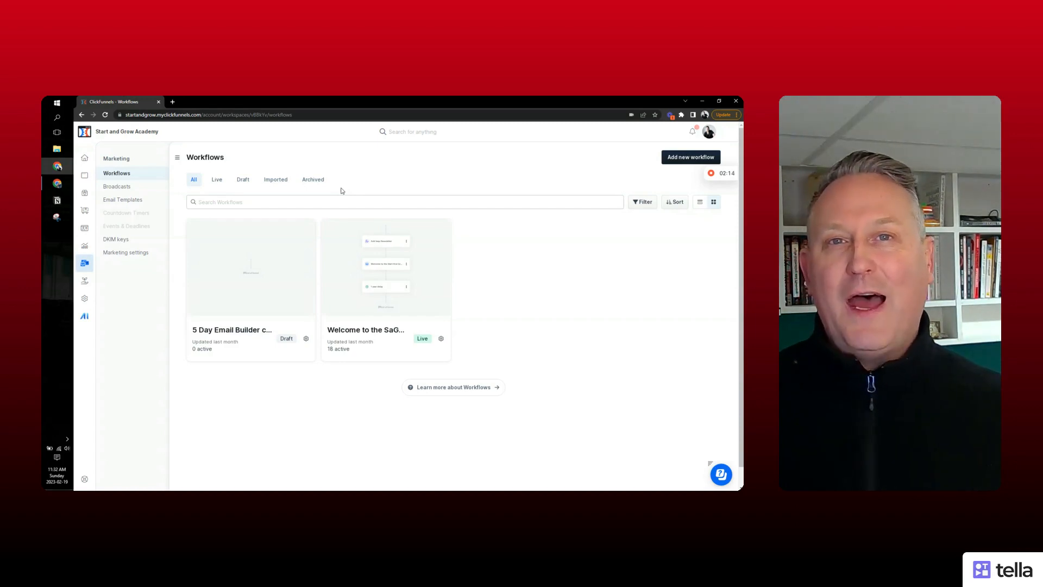
click(387, 280)
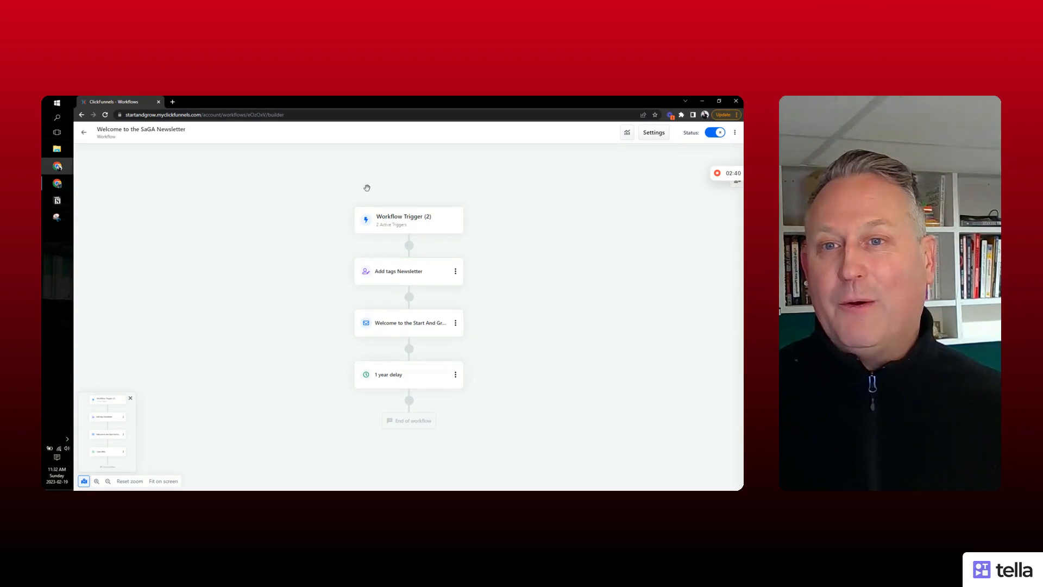
click(405, 225)
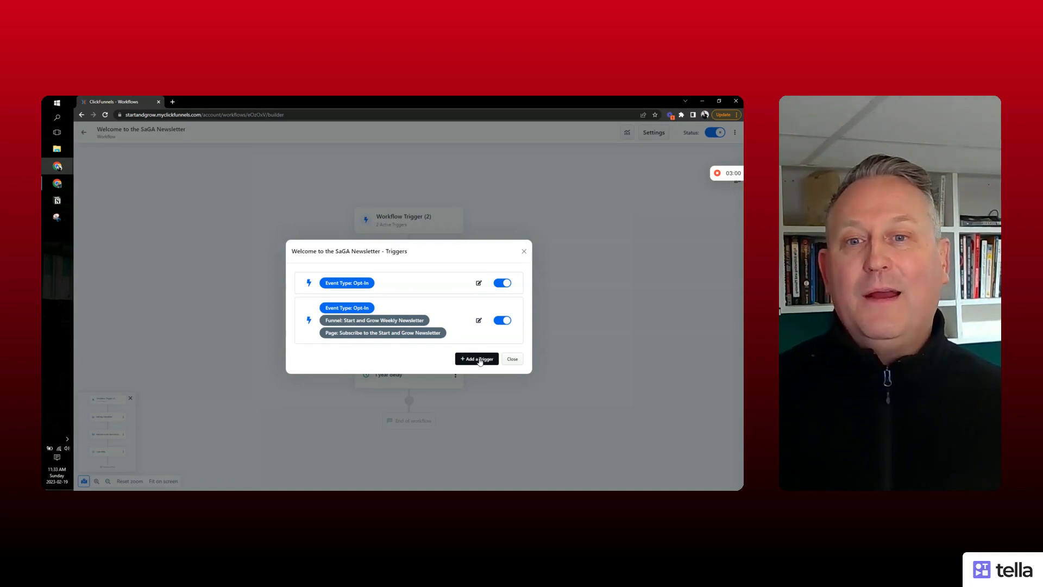
click(513, 359)
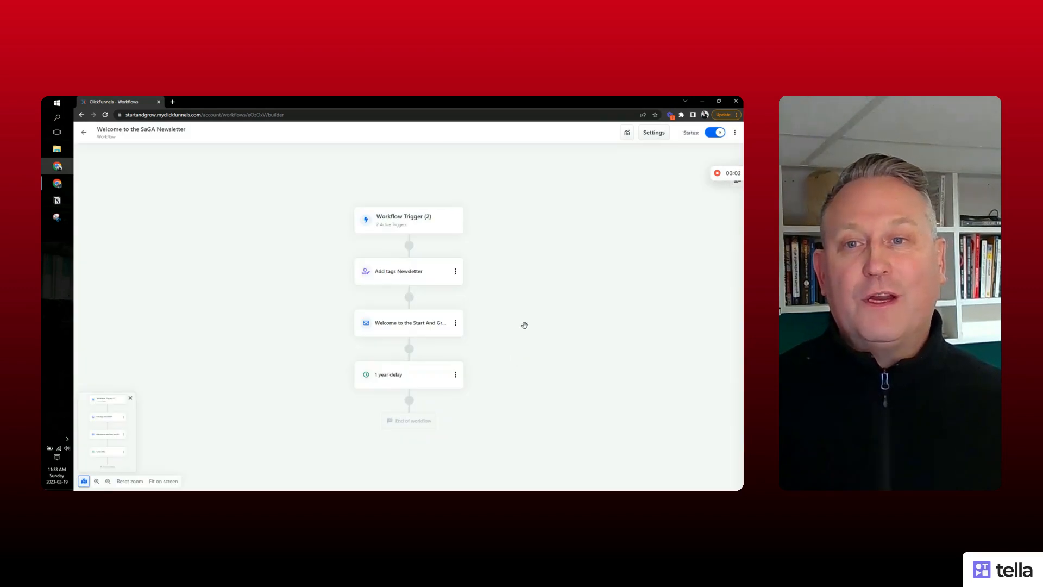
Step: Review the action and tag settings of the workflow's "Add tags Newsletter" step, leaving them as they are
click(404, 278)
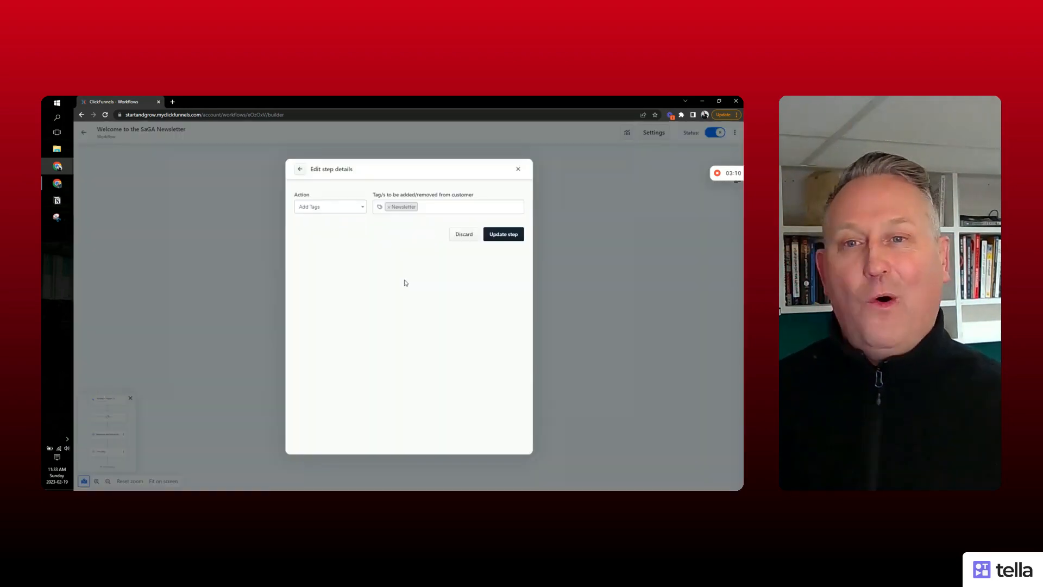
click(328, 208)
click(328, 212)
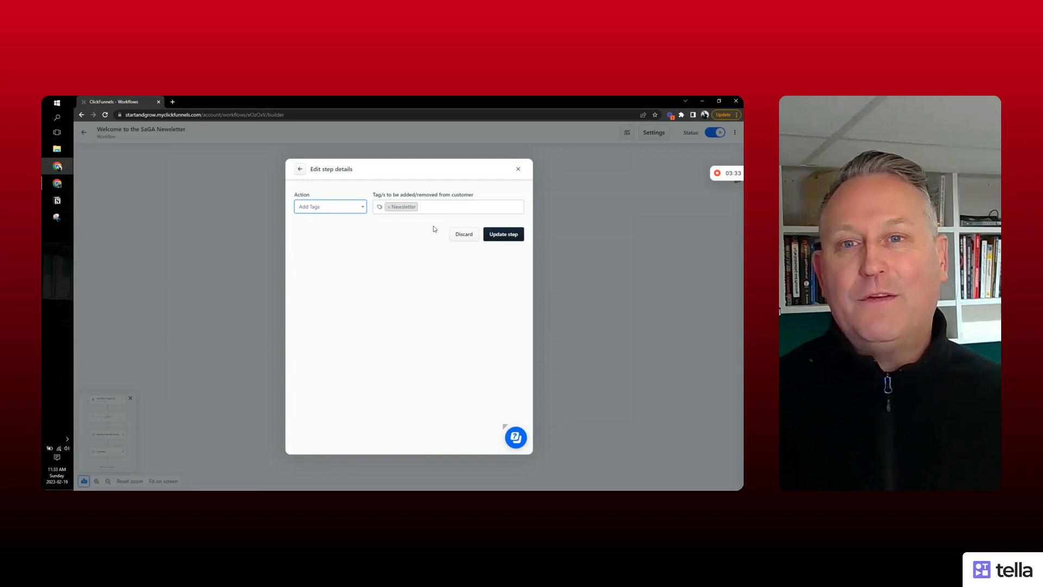
click(517, 169)
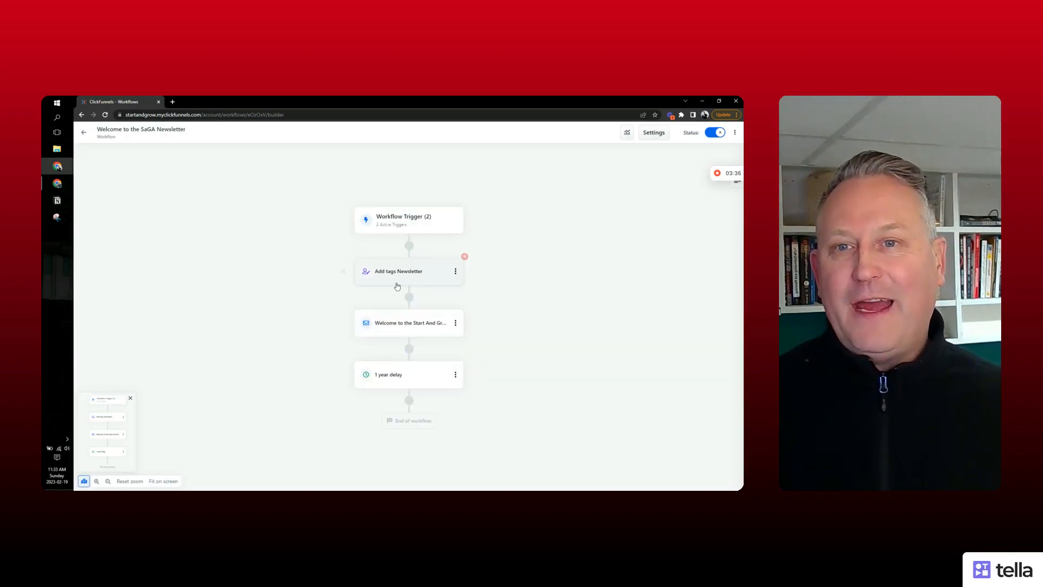
Step: Open the workflow's welcome email step and browse the first two pages of templates available to replace its current one
click(411, 326)
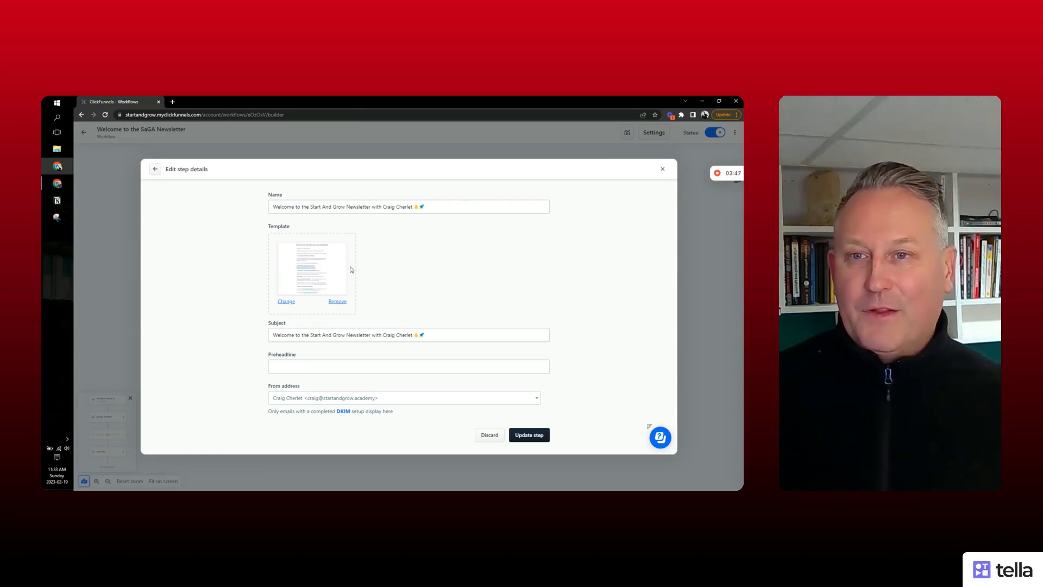
mouse_move(311, 282)
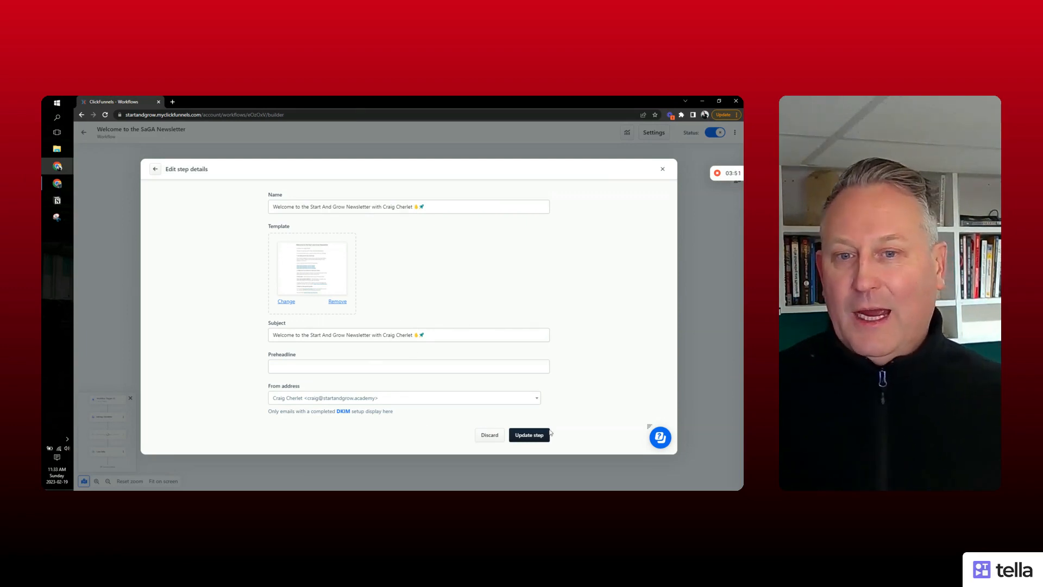
click(290, 305)
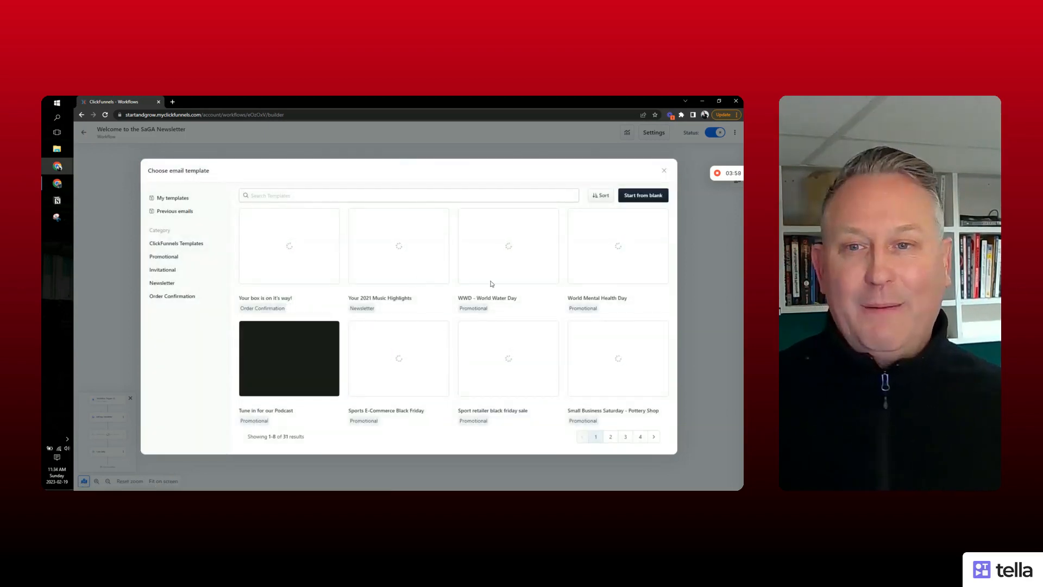
mouse_move(490, 282)
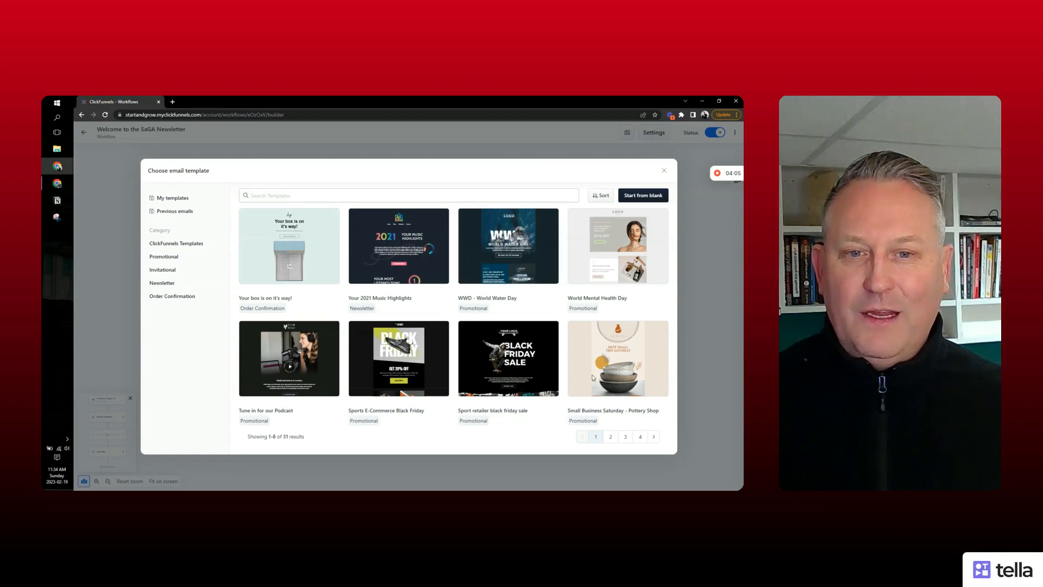
click(611, 438)
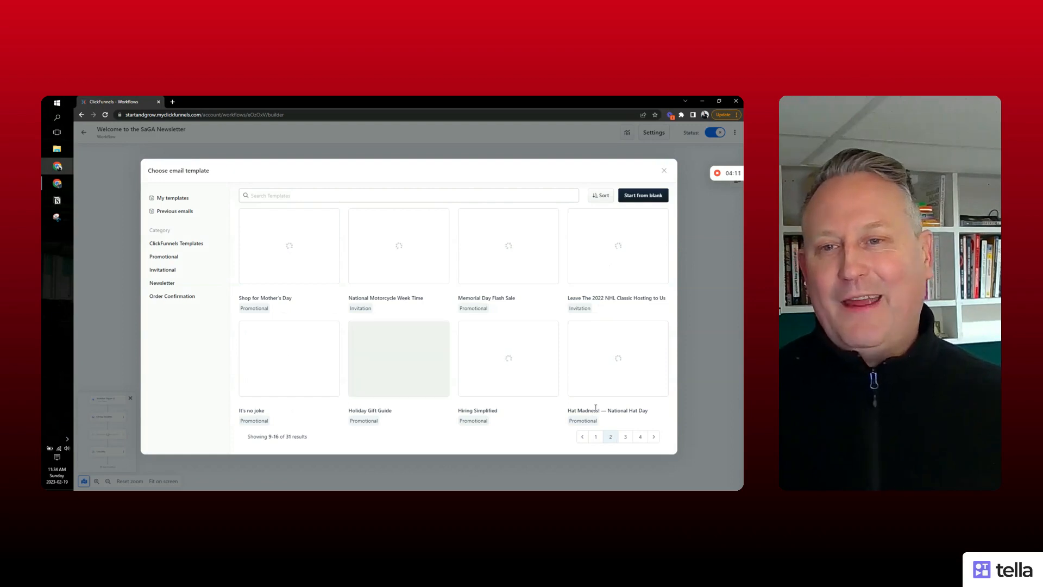
mouse_move(555, 364)
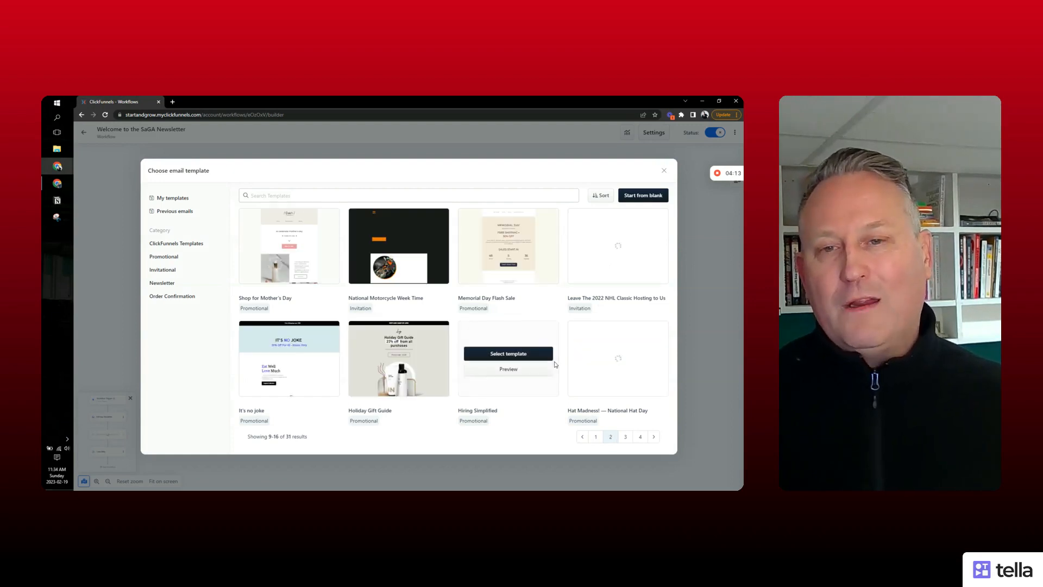
mouse_move(410, 370)
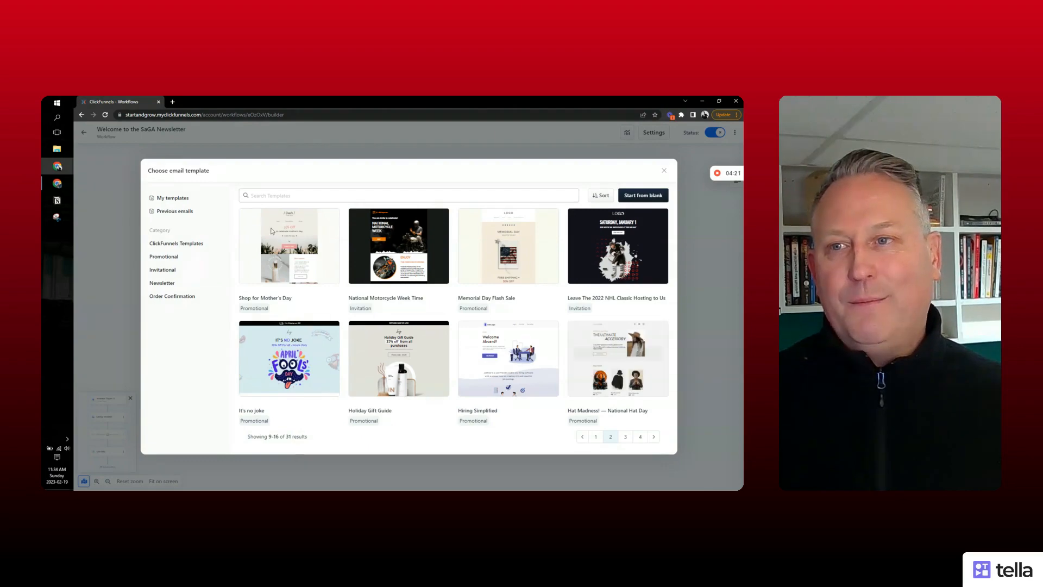
Step: Look over the workspace's own saved templates, close the gallery without choosing one, and open the welcome email's current template for editing
click(182, 204)
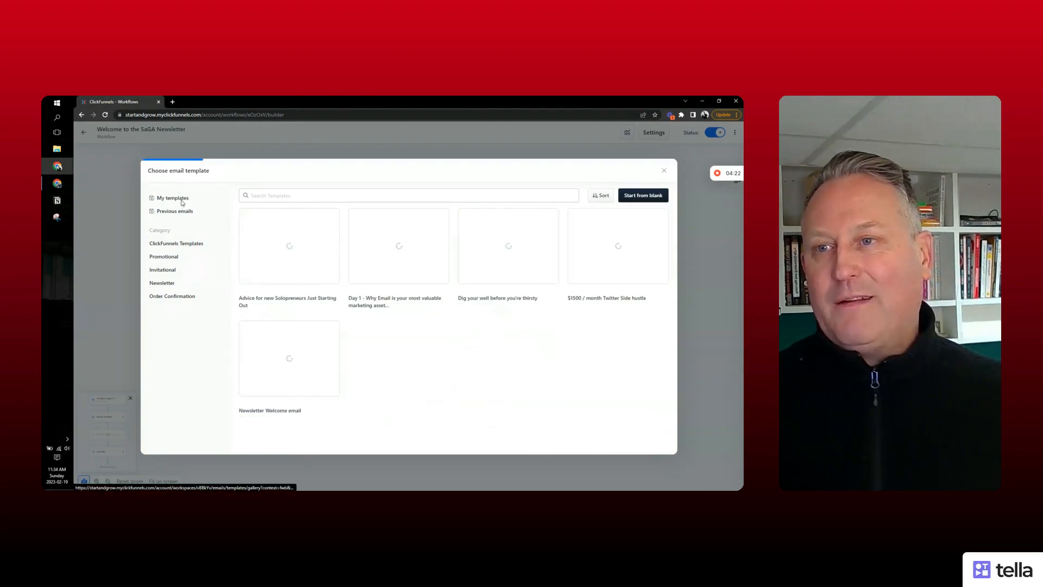
mouse_move(256, 220)
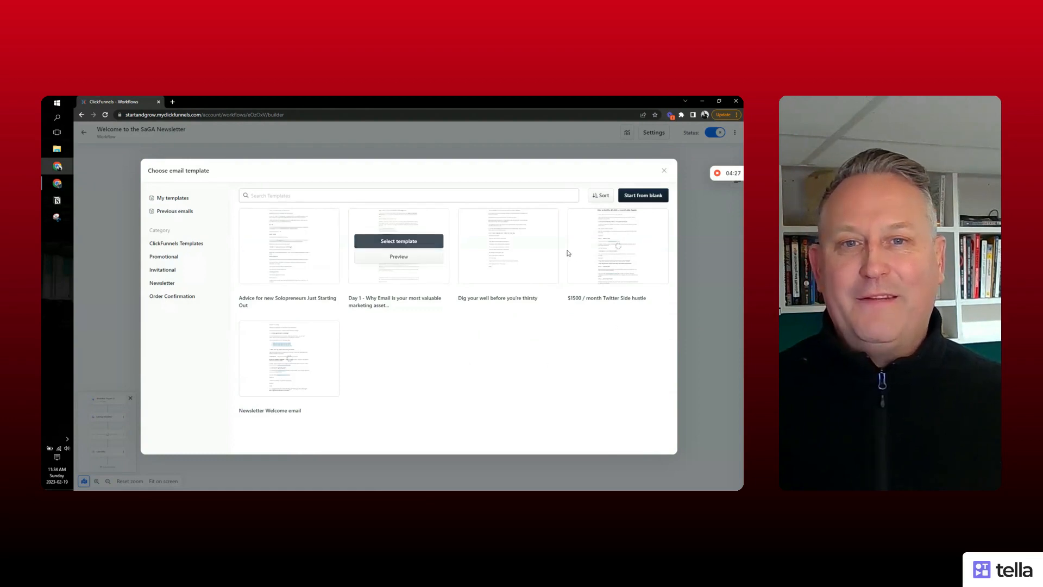
mouse_move(612, 288)
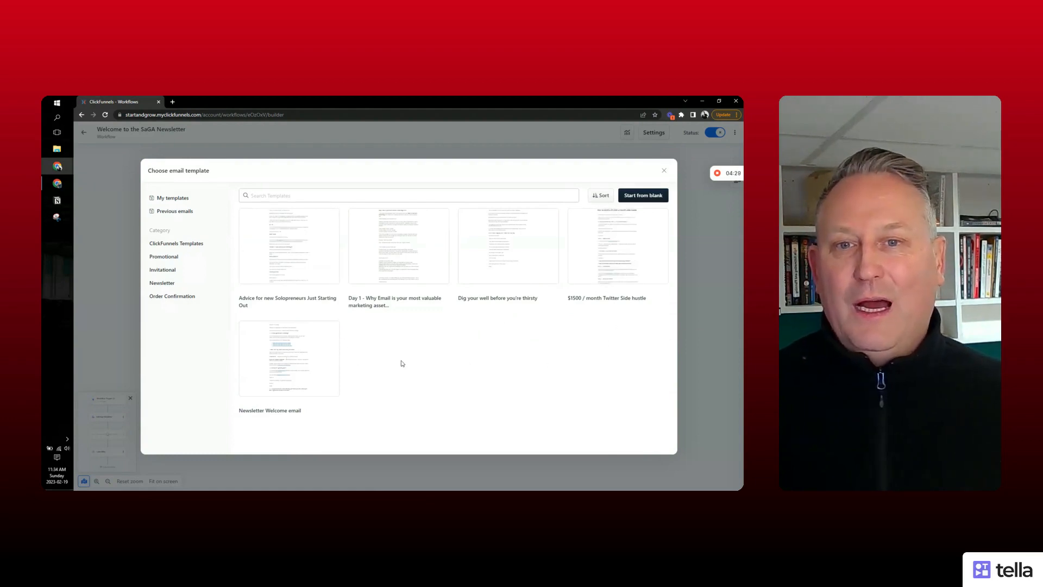
click(664, 172)
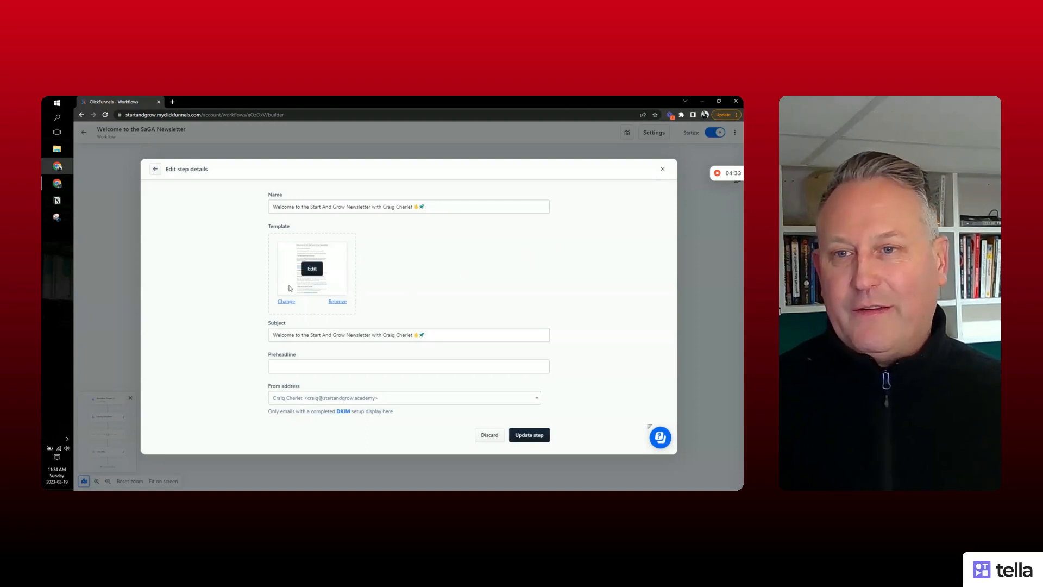
click(315, 273)
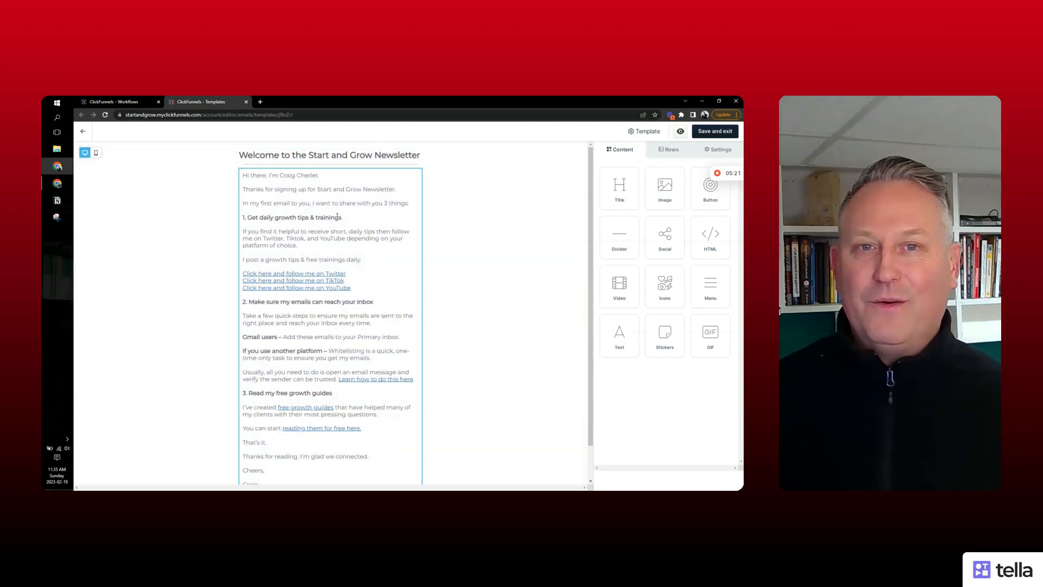
Step: Insert a video block between the welcome email's title and greeting, and look at the block's settings
mouse_move(618, 285)
mouse_down()
mouse_move(639, 312)
mouse_move(302, 166)
mouse_up()
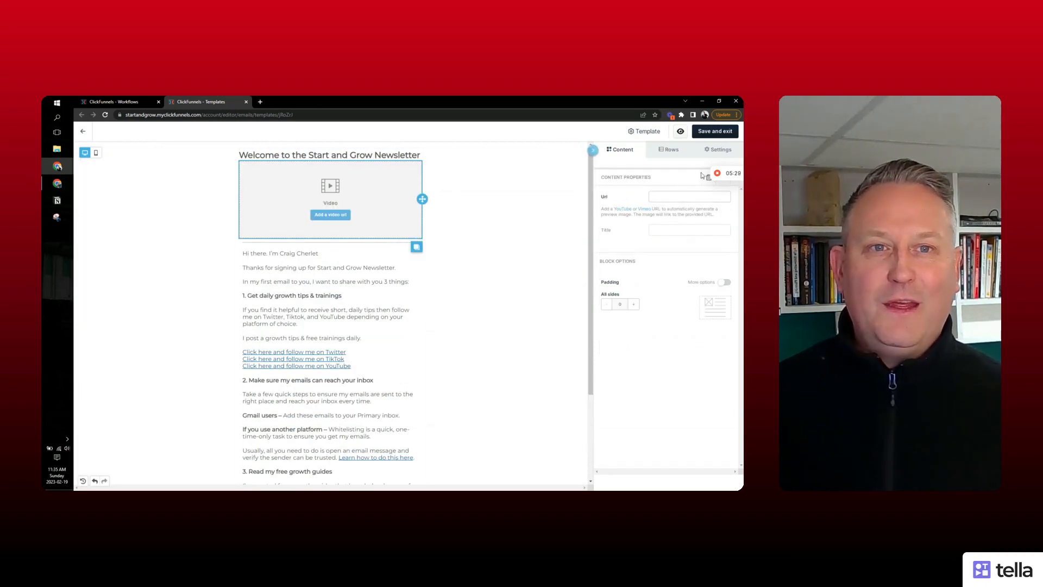
click(718, 150)
click(671, 152)
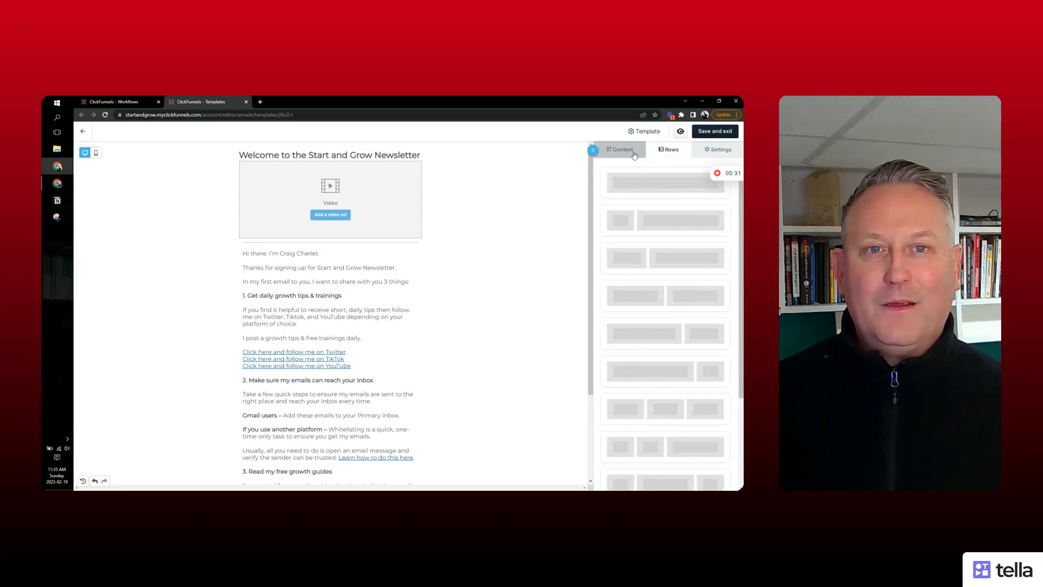
click(620, 150)
click(371, 195)
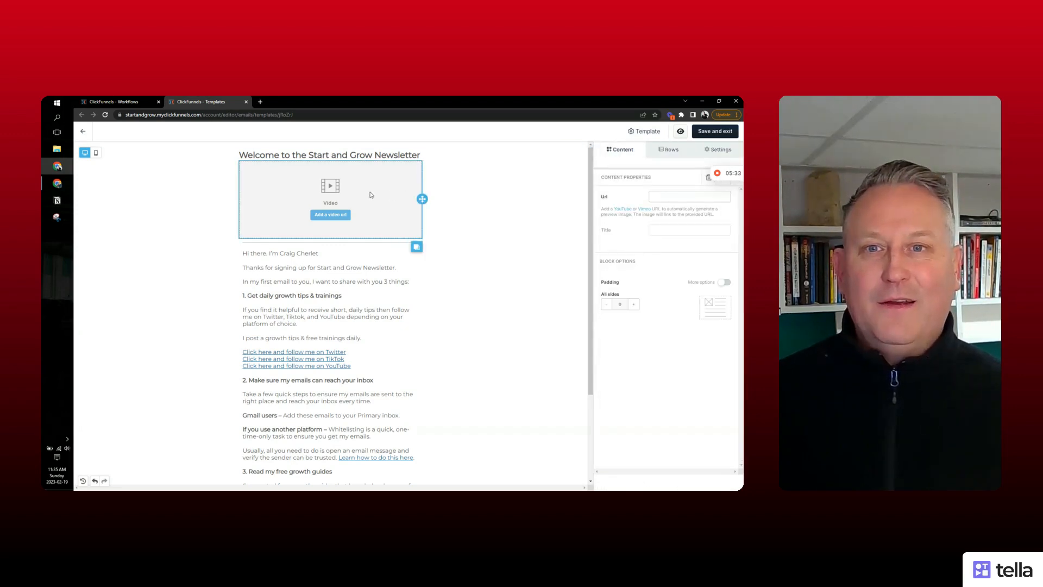
right_click(397, 209)
click(397, 204)
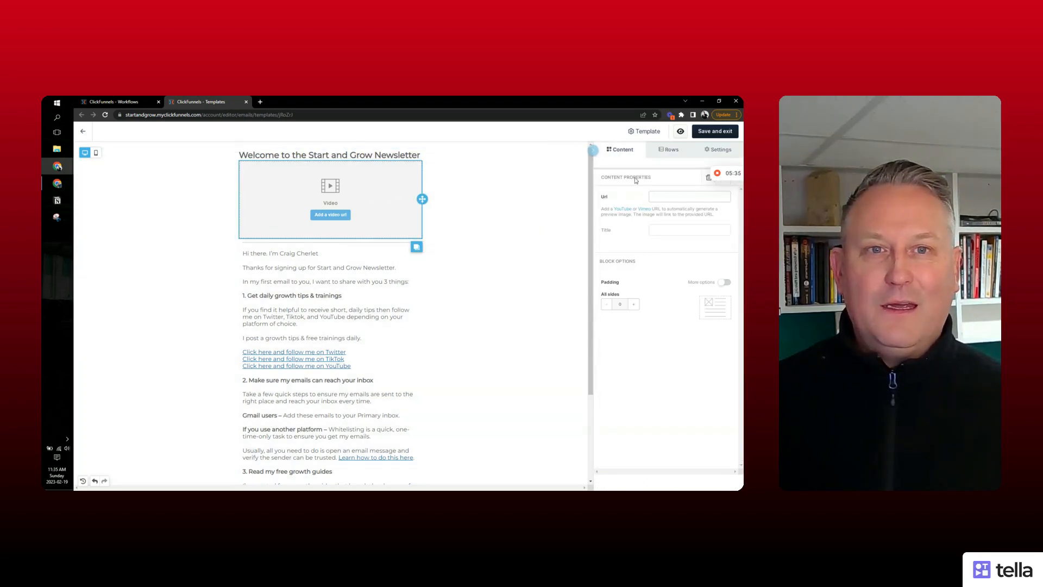
drag(733, 173, 738, 440)
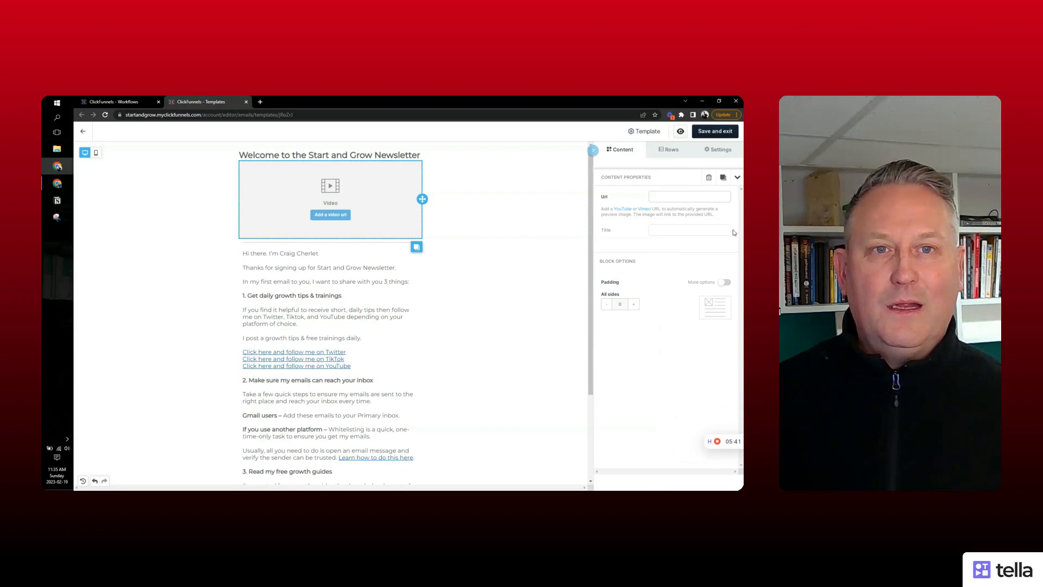
Step: Delete the empty video block from the welcome email
click(708, 178)
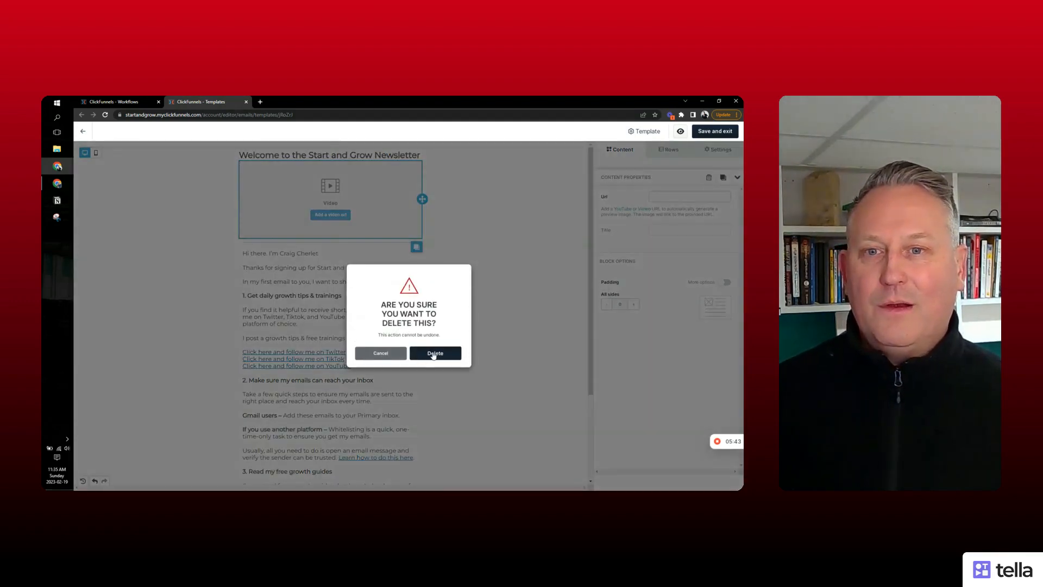
click(433, 353)
Step: Read through the welcome email's body from the greeting to the closing P.S
scroll(325, 226, down, 5)
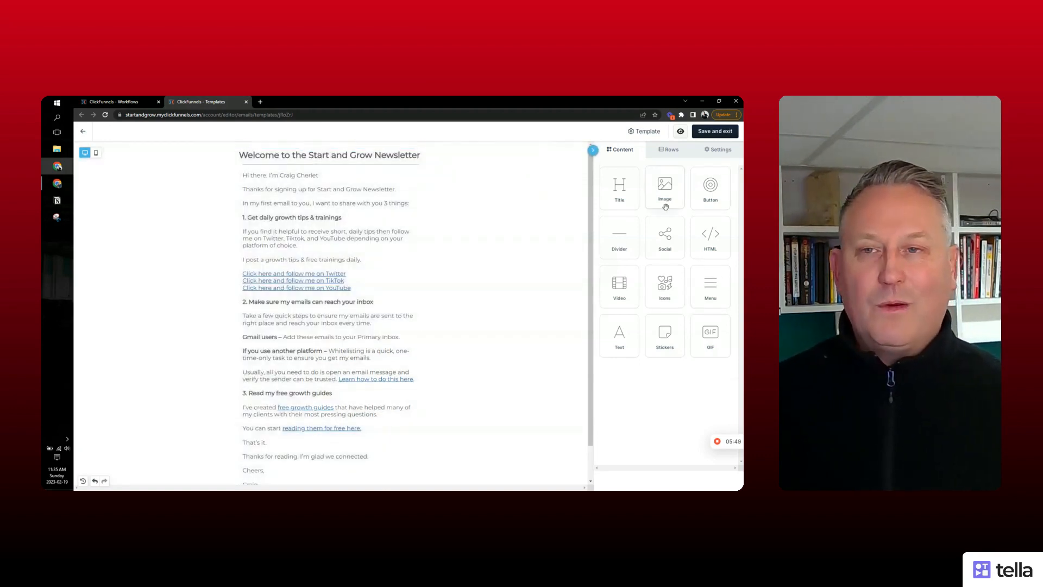
scroll(408, 240, down, 2)
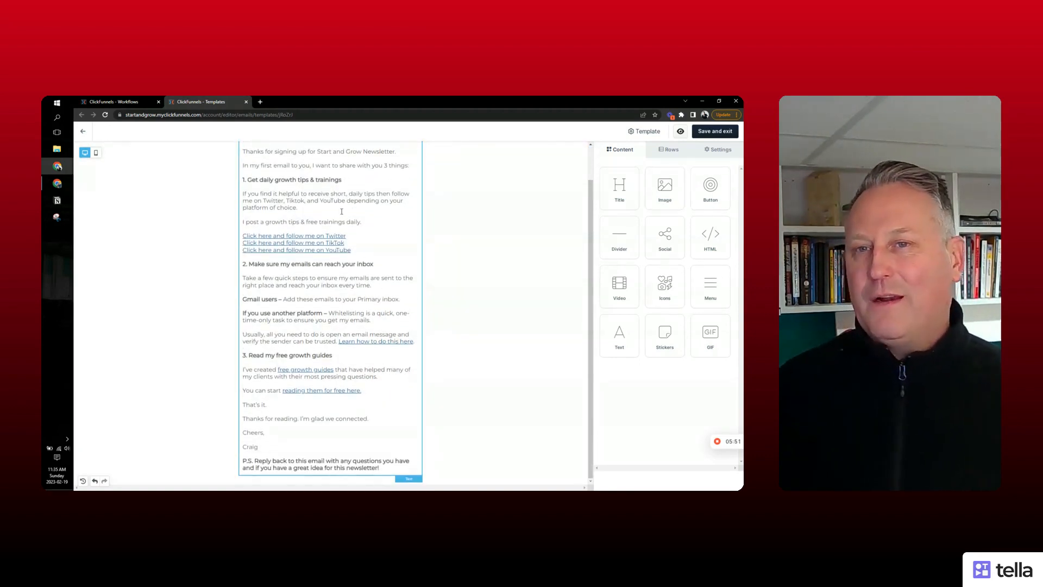
scroll(326, 220, up, 2)
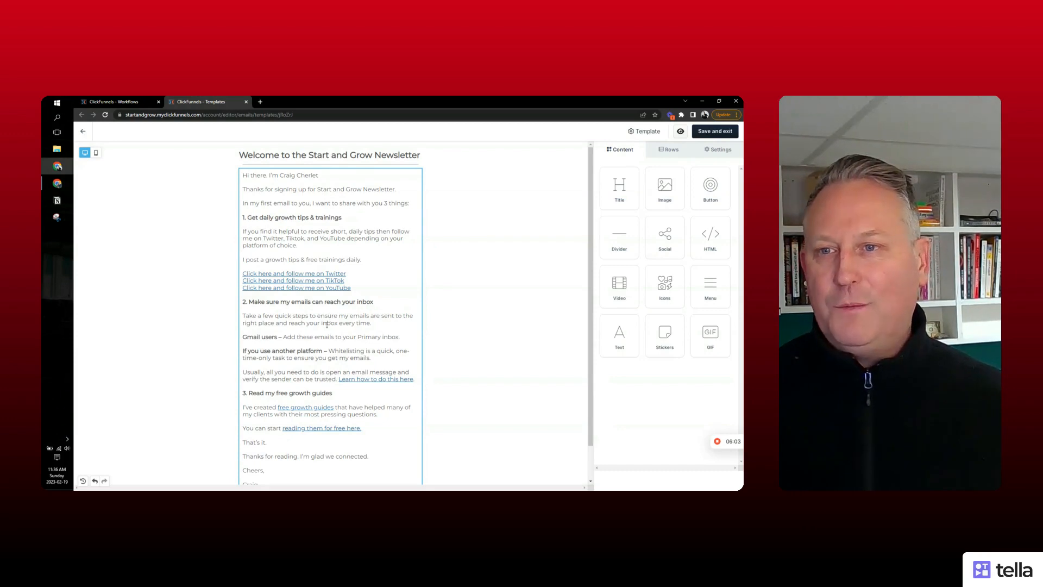
scroll(327, 325, down, 2)
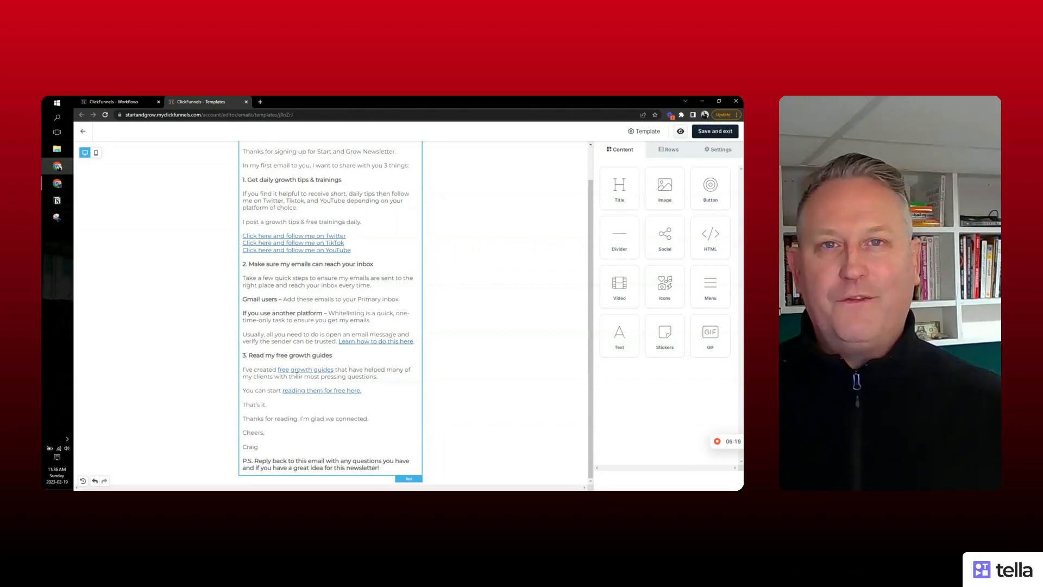
scroll(322, 362, up, 1)
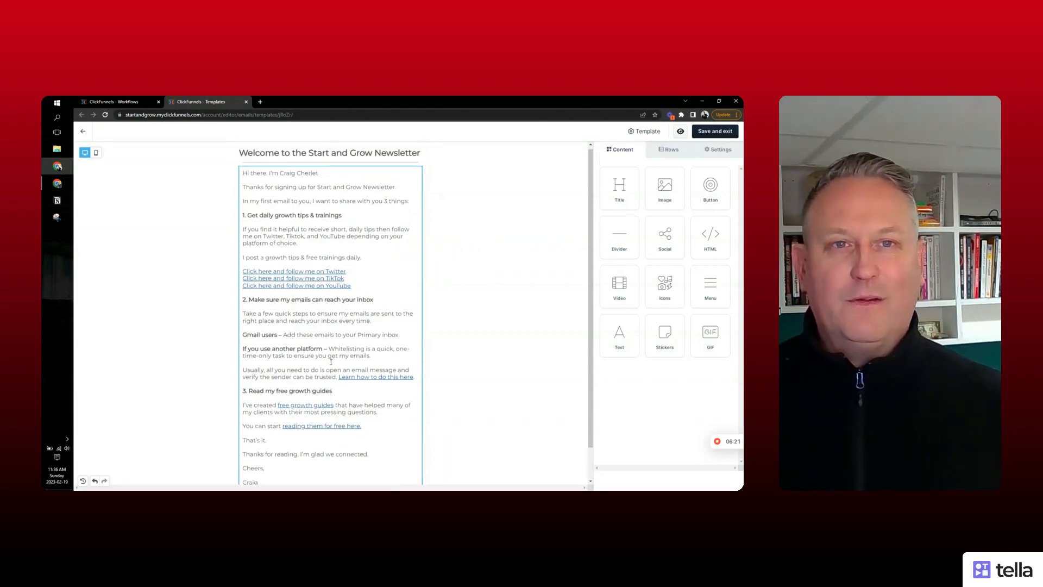
Step: Preview the welcome email in its desktop layout and in its mobile layout
click(681, 132)
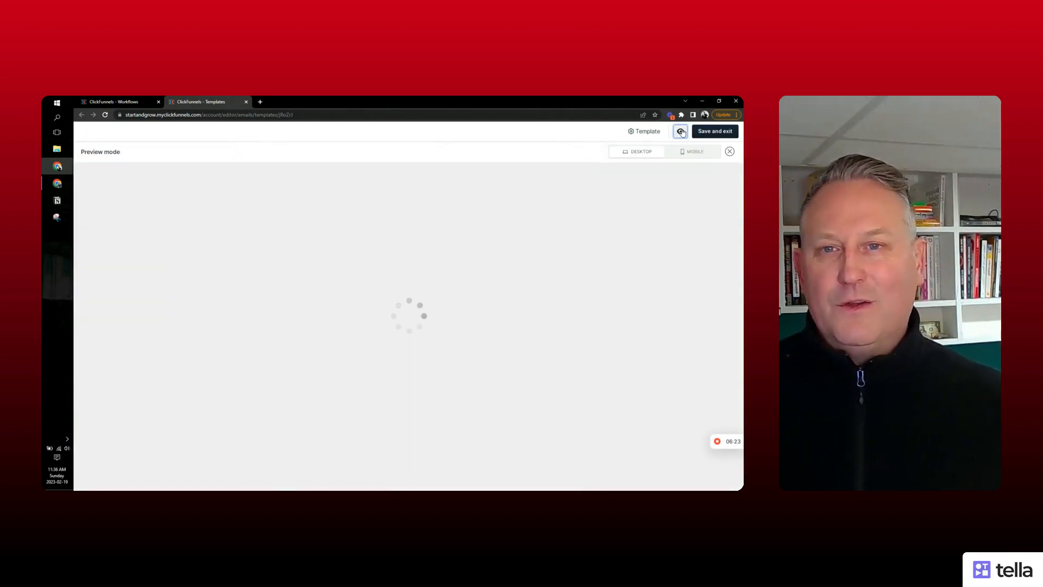
scroll(436, 257, down, 3)
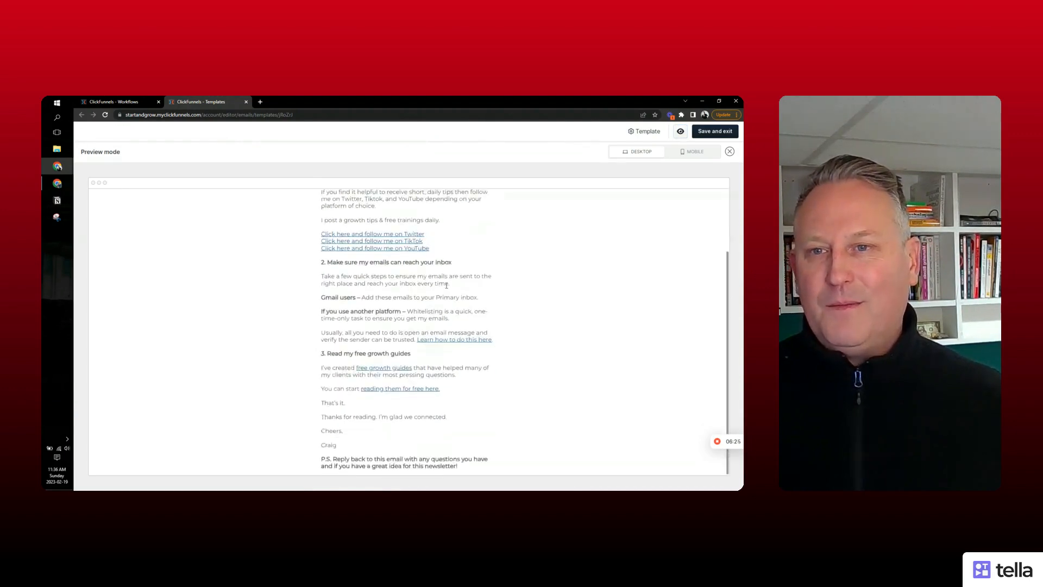
scroll(436, 257, up, 3)
click(695, 155)
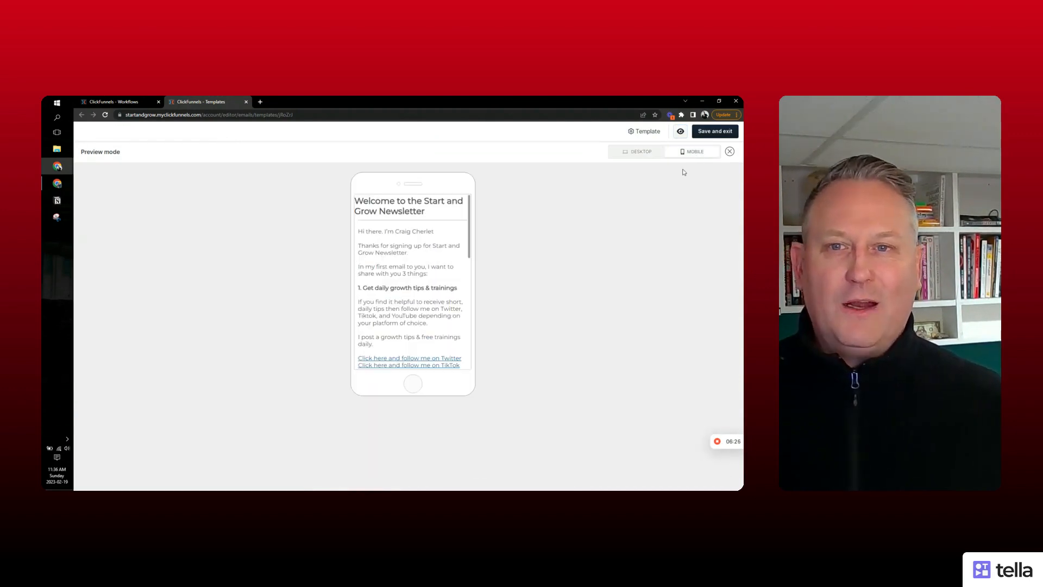
Step: Review the full mobile preview of the welcome email, down to the P.S. and back to its title
scroll(419, 290, down, 10)
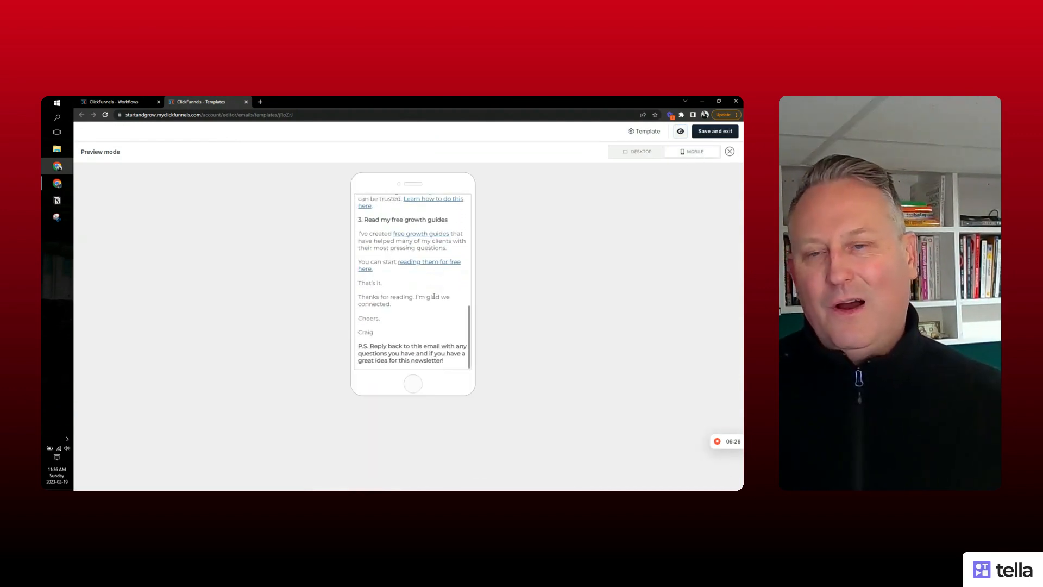
scroll(437, 307, up, 10)
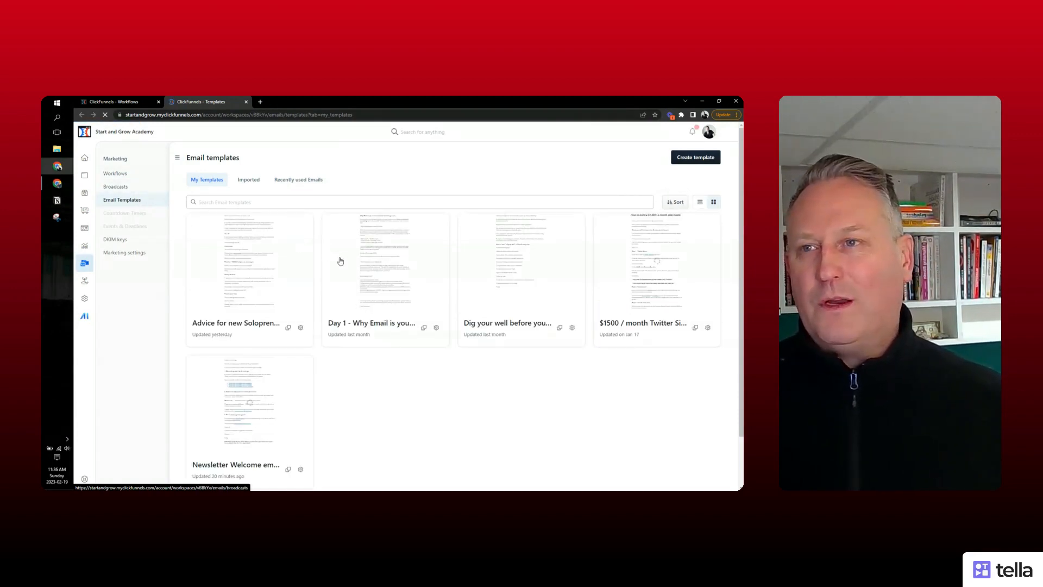
Step: Return to the Welcome to the SaGA Newsletter workflow and check the delay step's duration and interval settings without changing them
click(131, 103)
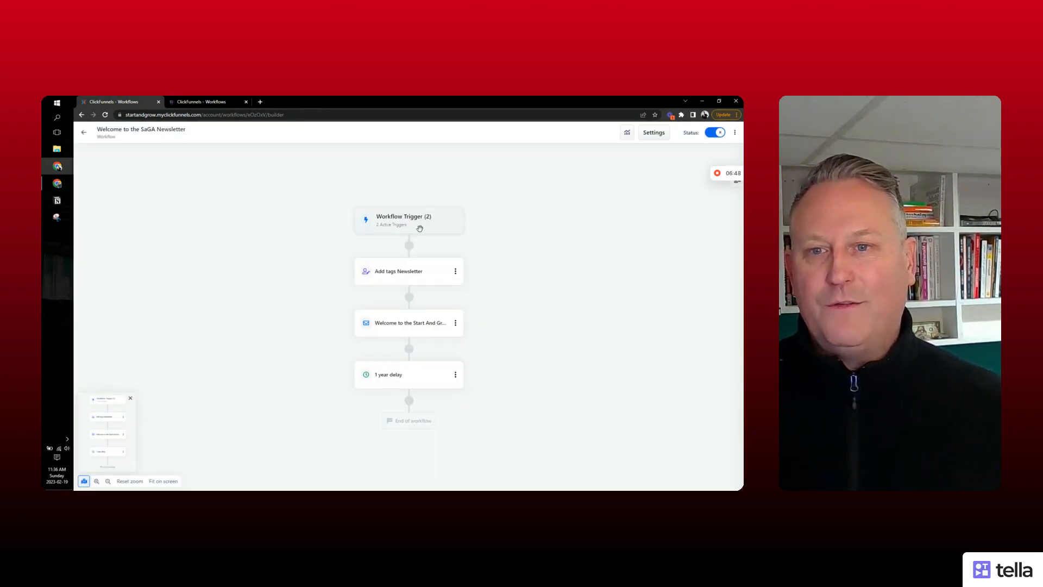
click(406, 379)
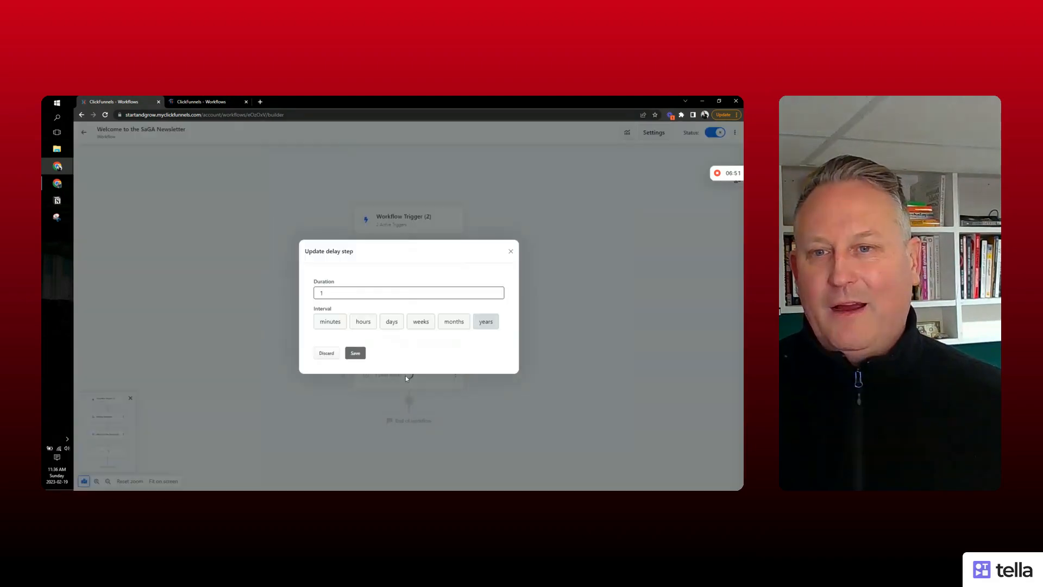
click(511, 253)
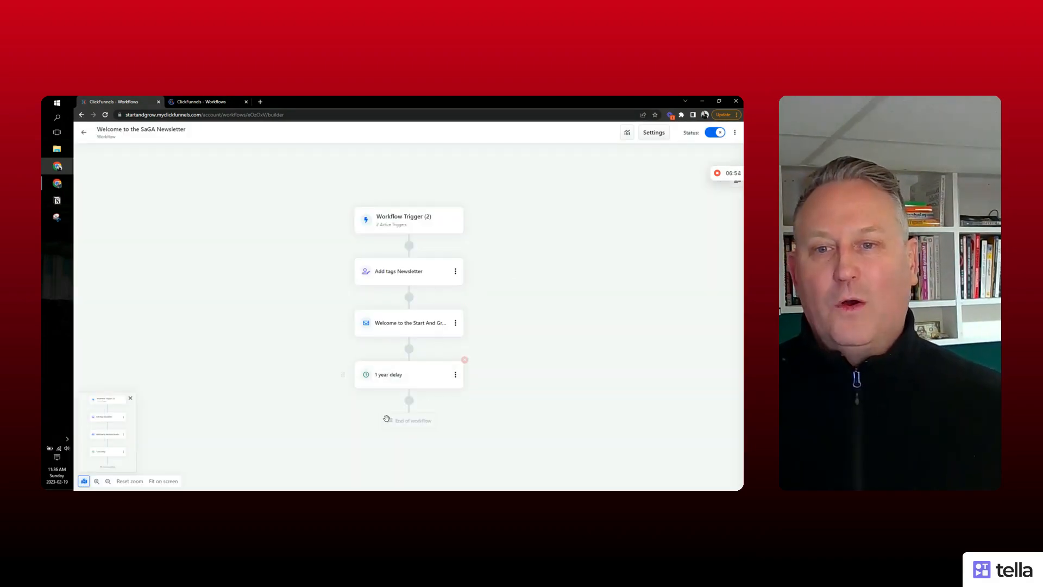
Step: Look through the step types that can be added after the 1 year delay, without adding one
click(409, 401)
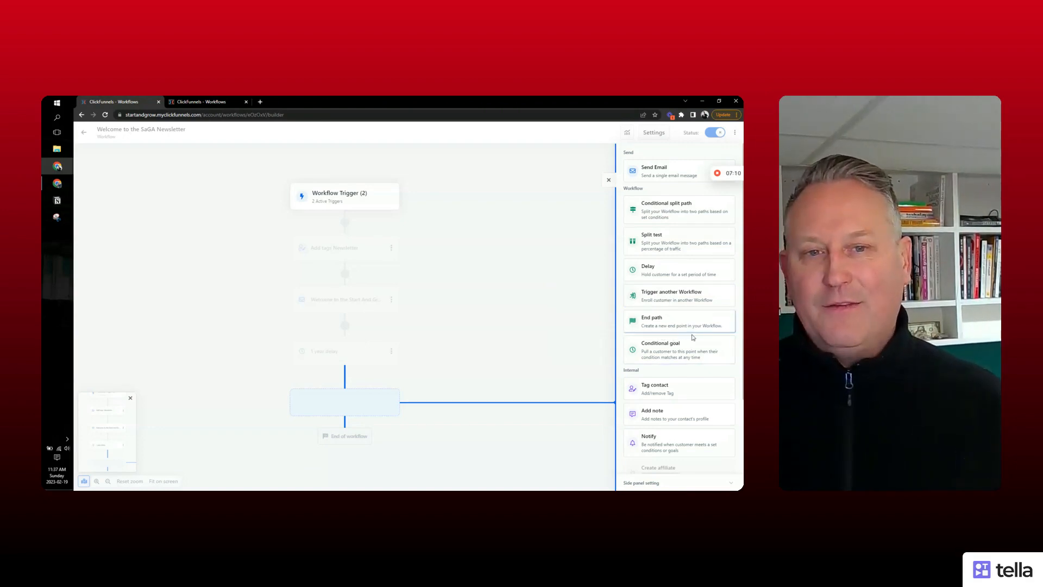
scroll(674, 347, down, 1)
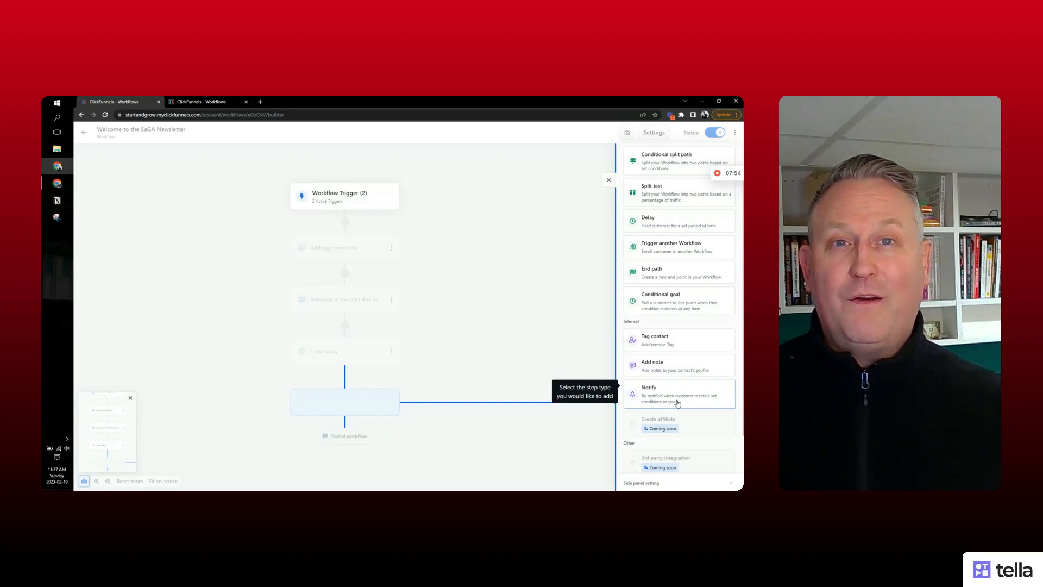
scroll(690, 402, down, 2)
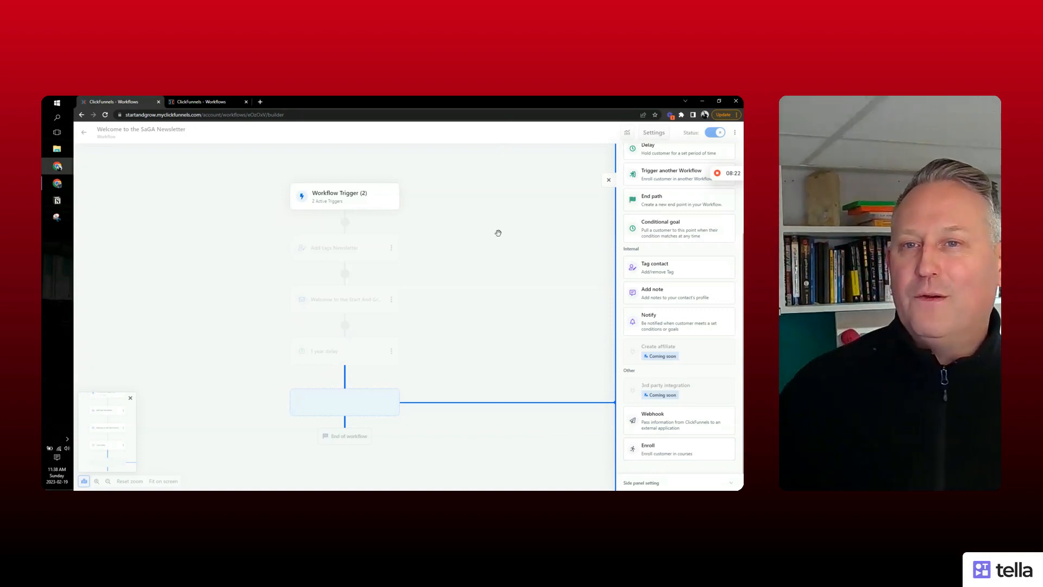
click(608, 180)
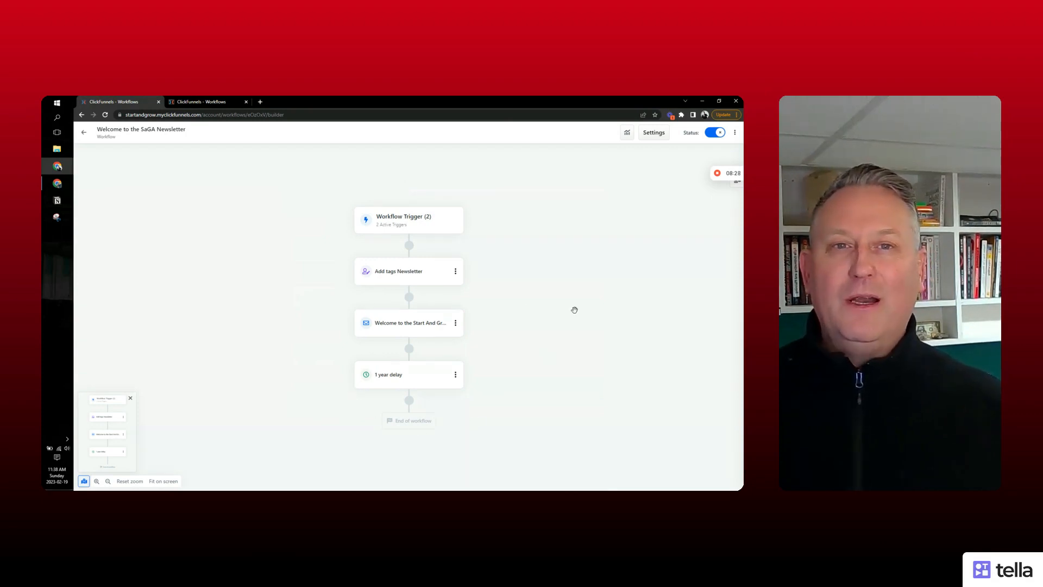
Step: Show the workflow's statistics, review the figures for each step through the 1 year delay, and hide them again
click(629, 135)
scroll(527, 279, down, 3)
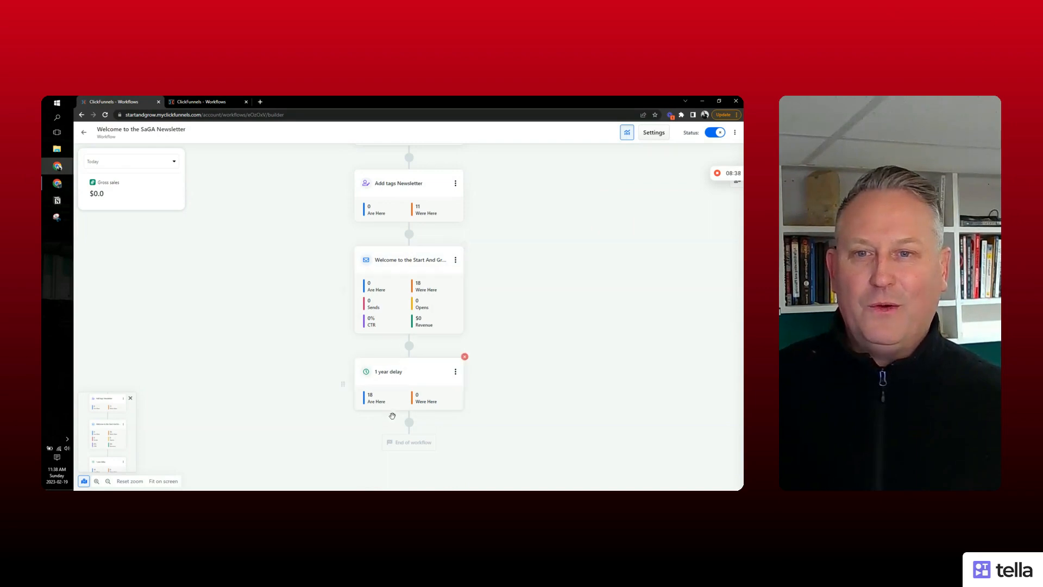
scroll(478, 391, up, 3)
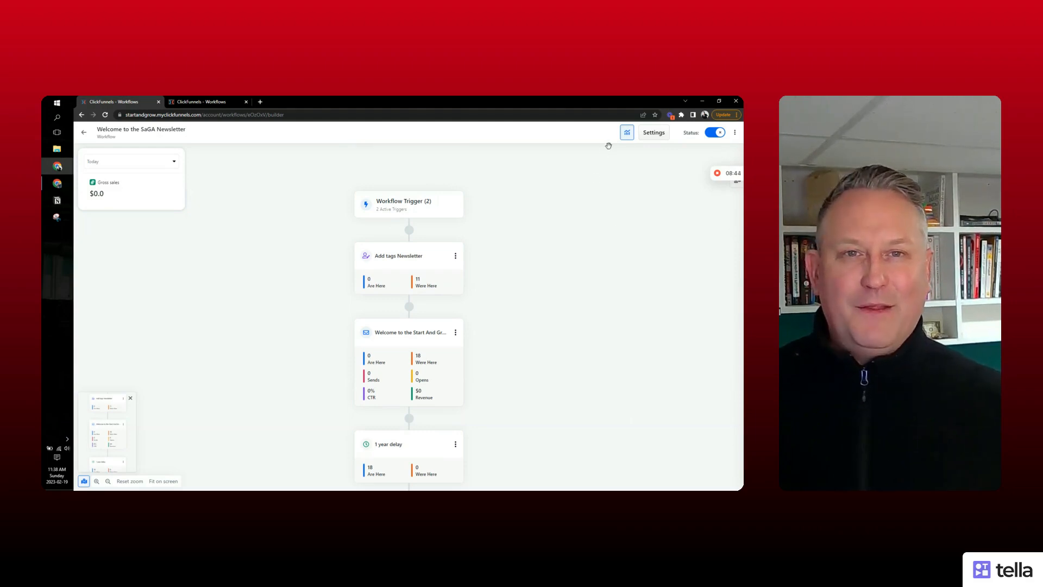
click(628, 134)
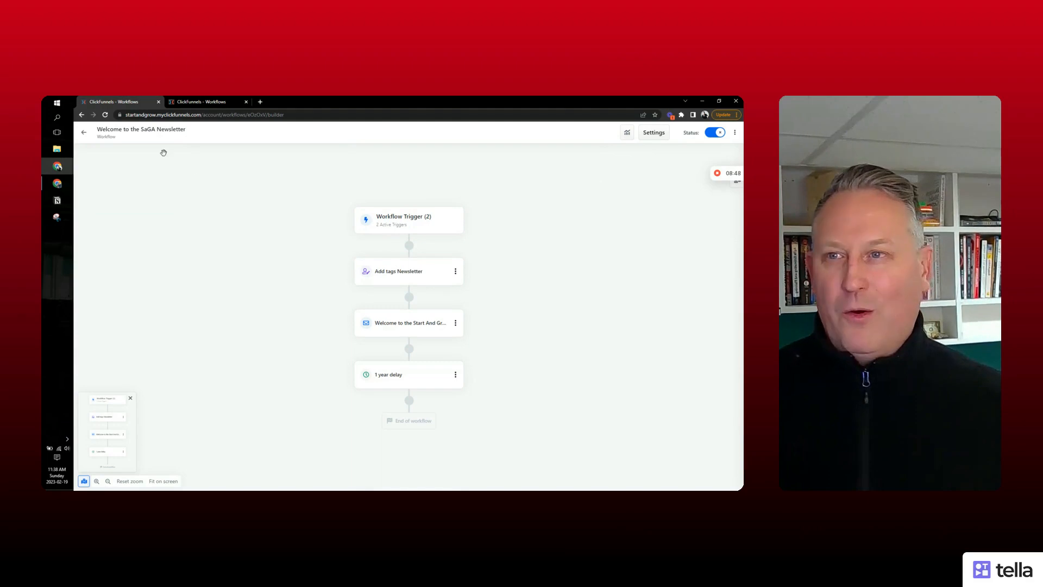
Step: Leave the workflow builder and view the list of email broadcasts
click(85, 133)
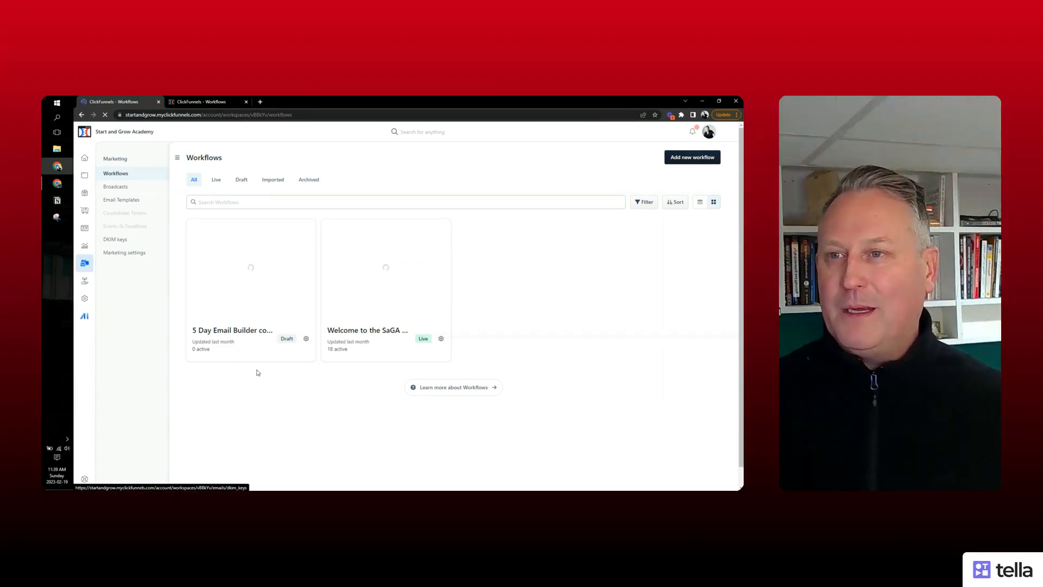
click(130, 190)
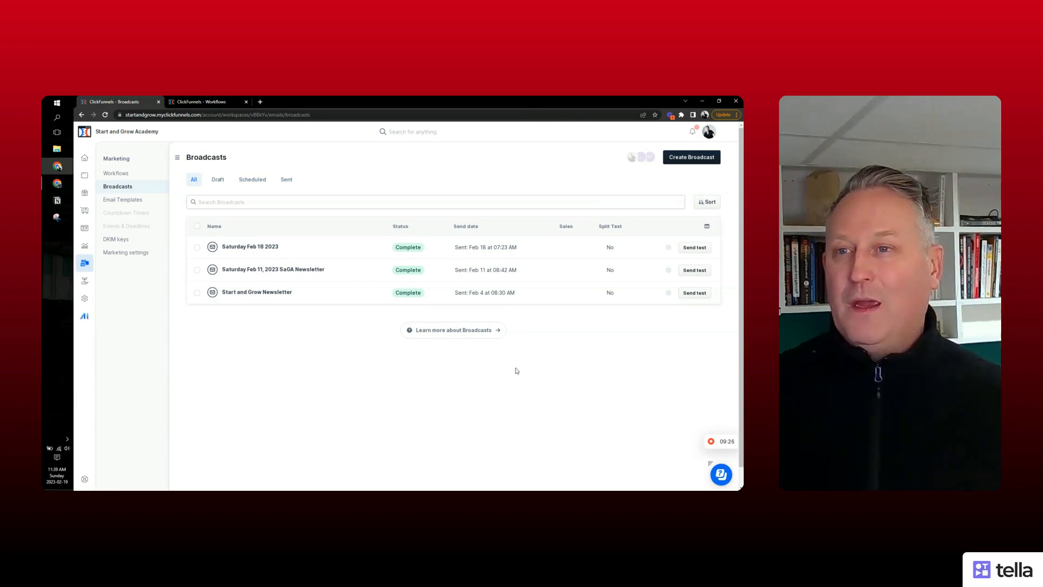
Step: Open the email templates library and browse the saved templates
click(136, 199)
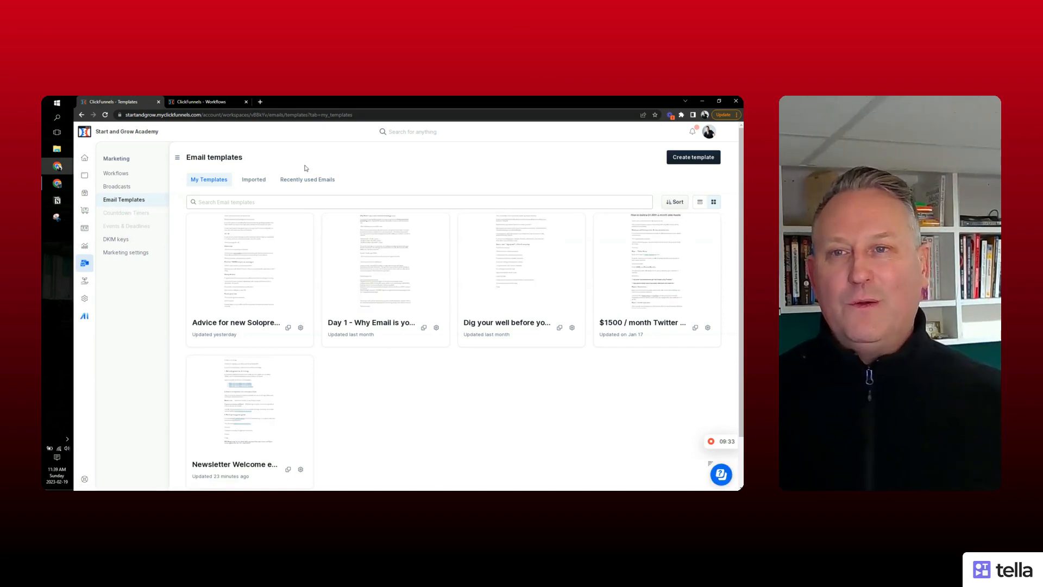
scroll(664, 233, down, 2)
scroll(703, 183, up, 2)
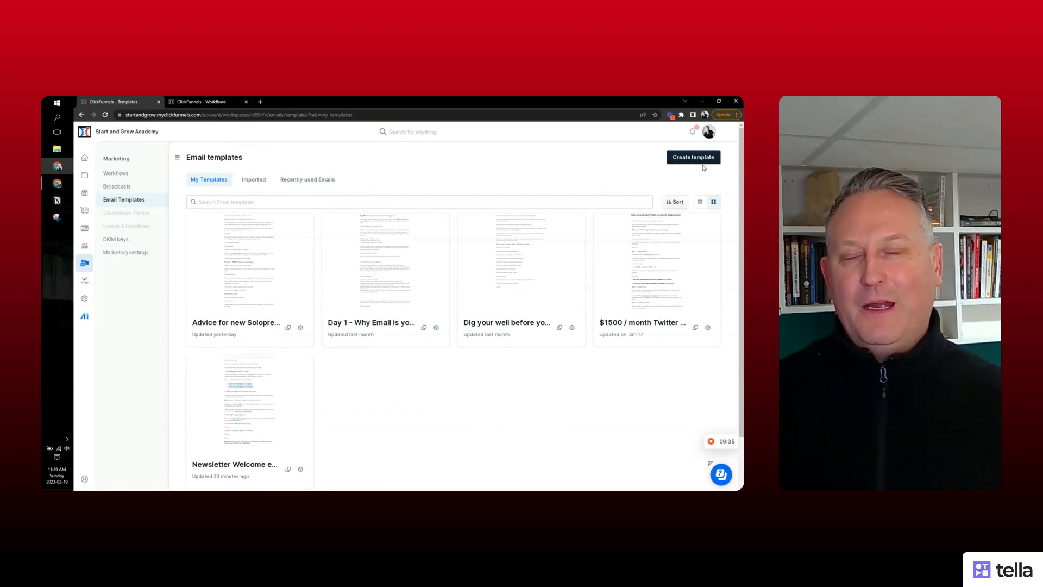